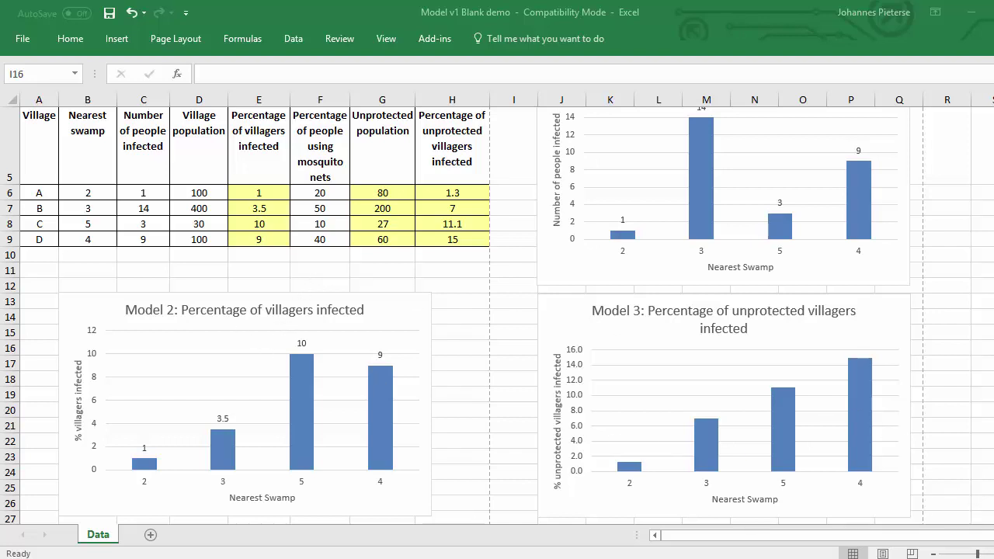
Step: Examine the village infection table, its highlighted calculated columns and the source ranges of the Model 2 and Model 3 charts
click(513, 347)
scroll(497, 315, up, 2)
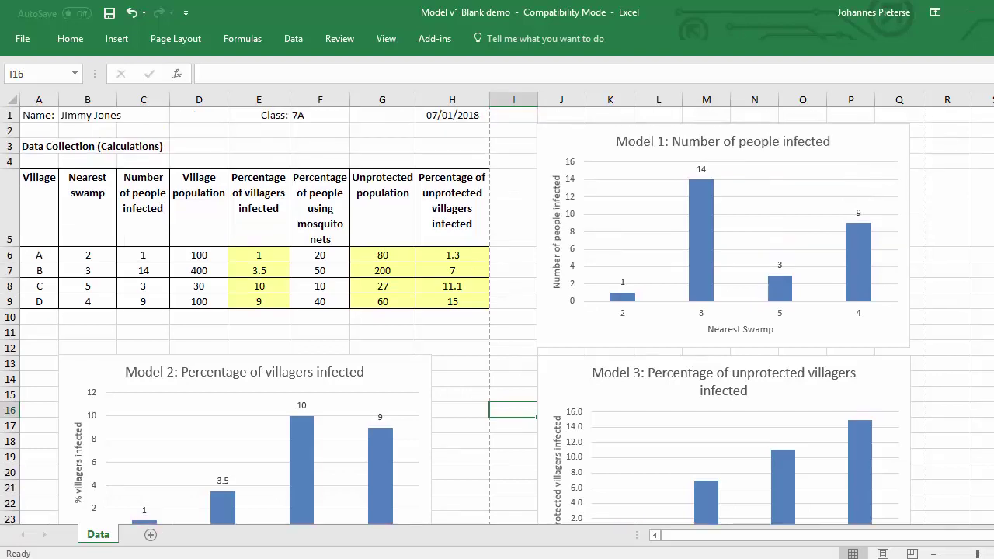
drag(41, 194, 418, 300)
drag(264, 254, 260, 305)
drag(383, 257, 387, 306)
drag(434, 257, 444, 304)
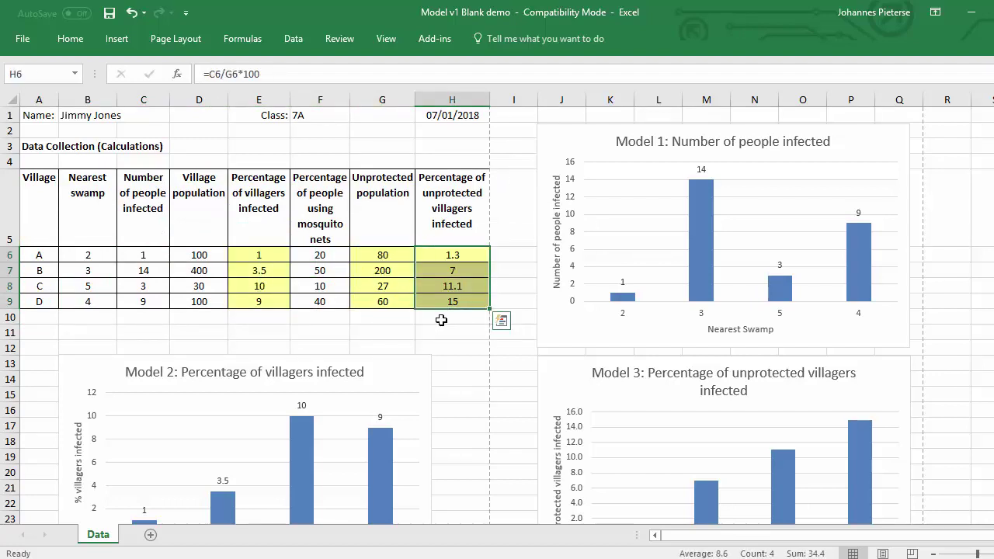
click(440, 320)
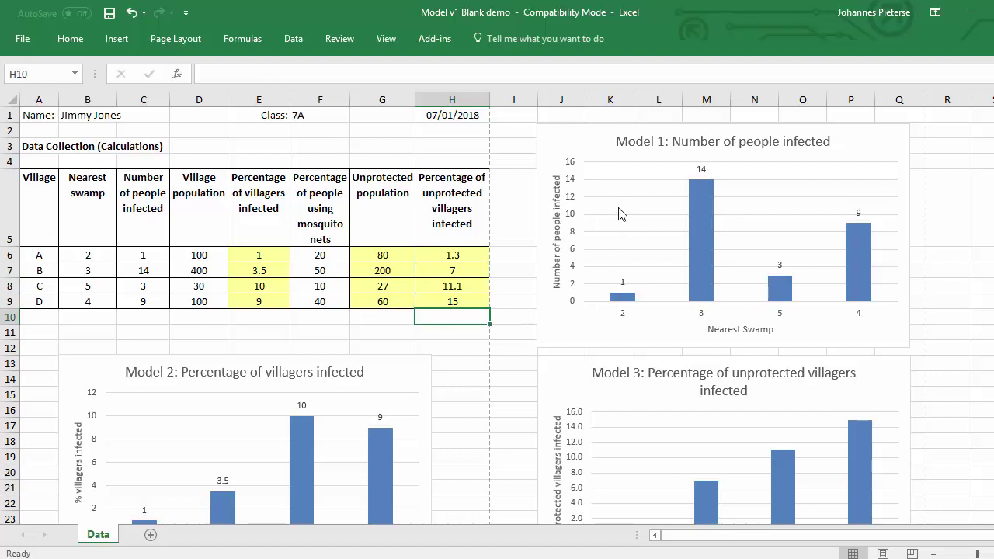
click(554, 135)
click(95, 376)
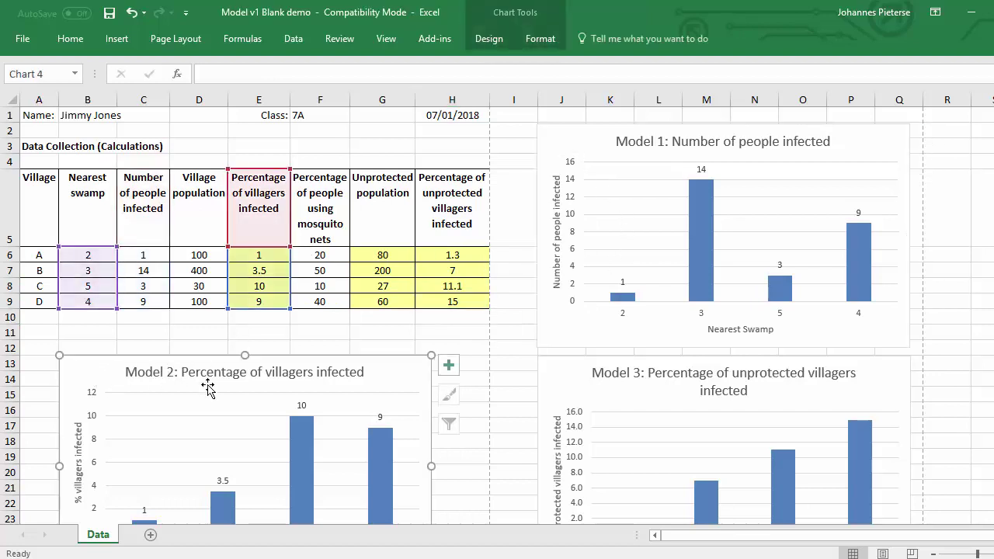
click(568, 371)
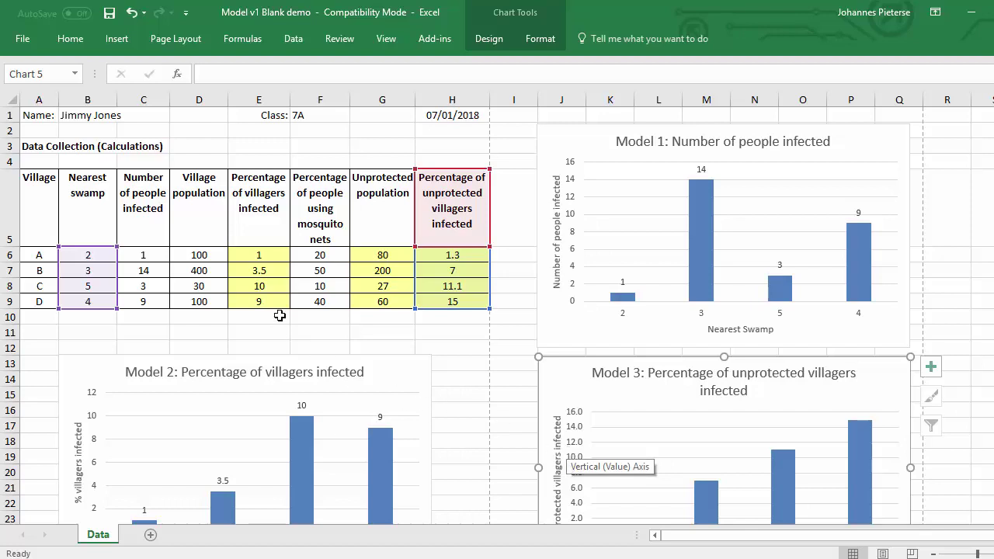
click(52, 132)
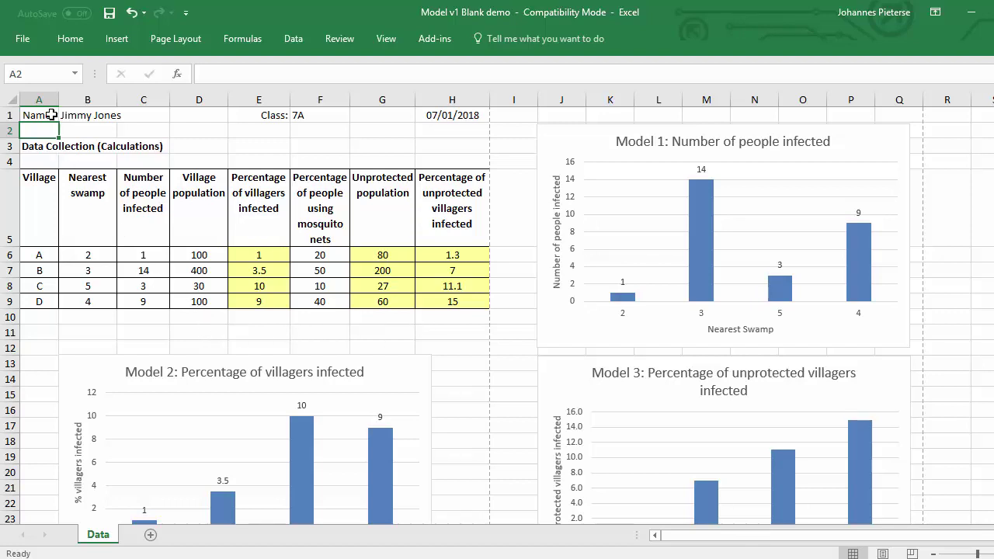
Step: Preview the printout and set its orientation to landscape, checking the pages before and after the change
click(25, 44)
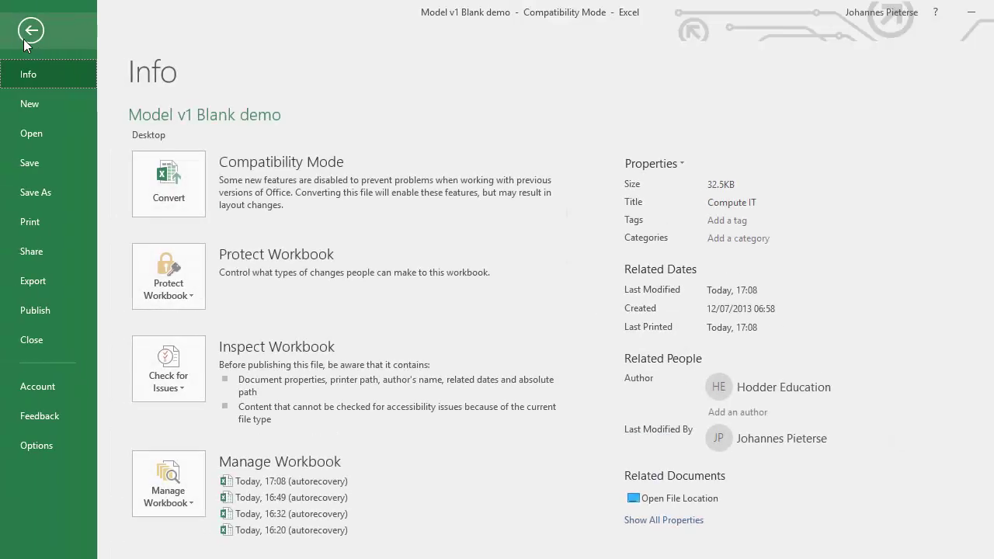
click(24, 228)
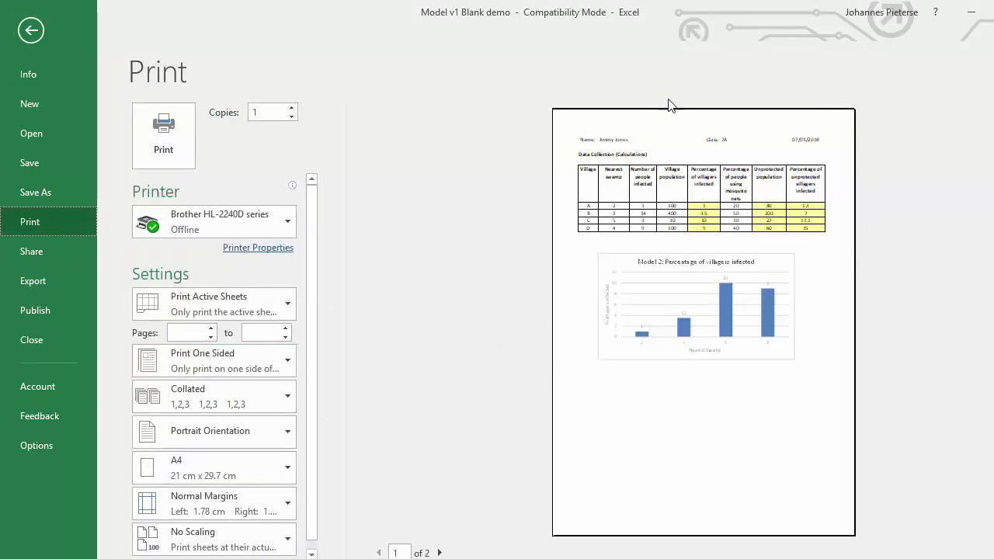
click(441, 552)
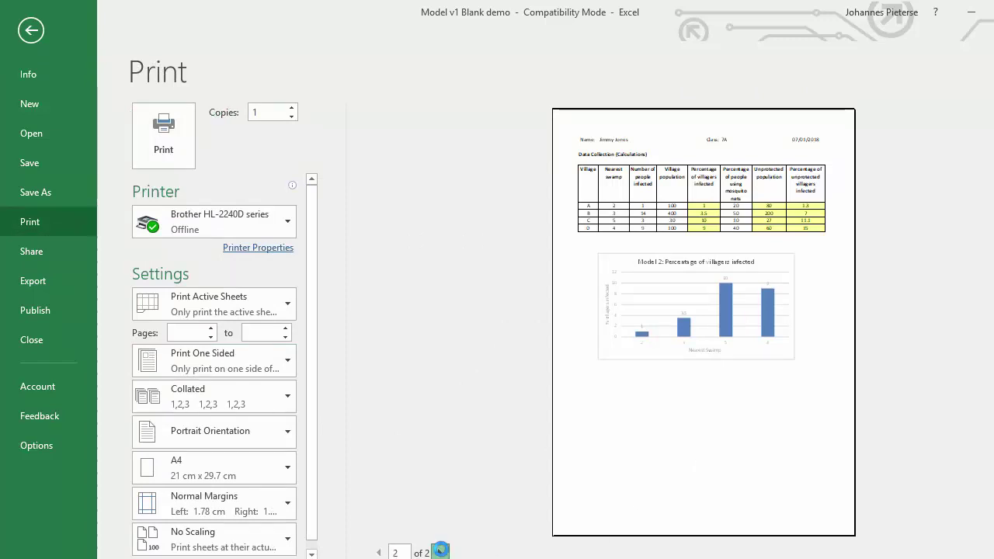
click(380, 553)
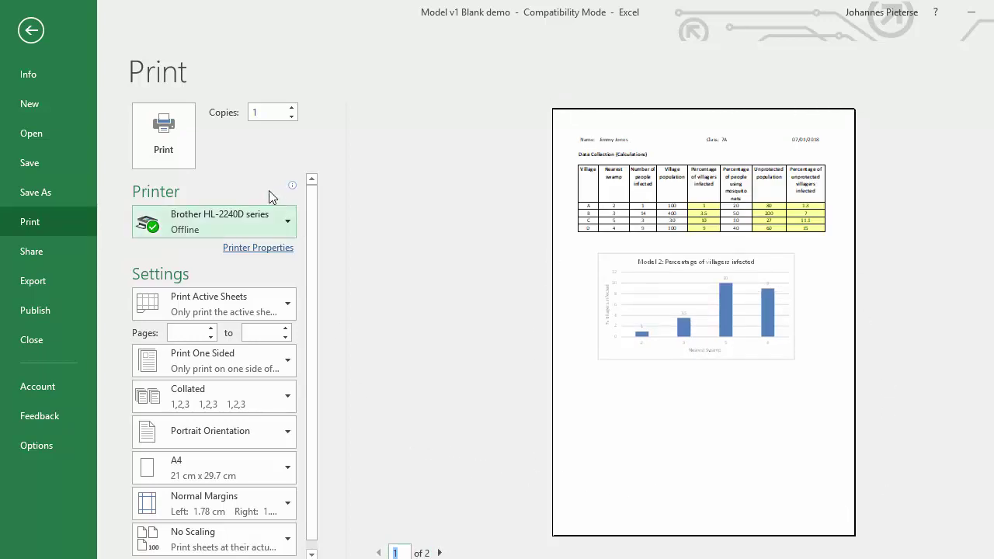
click(288, 432)
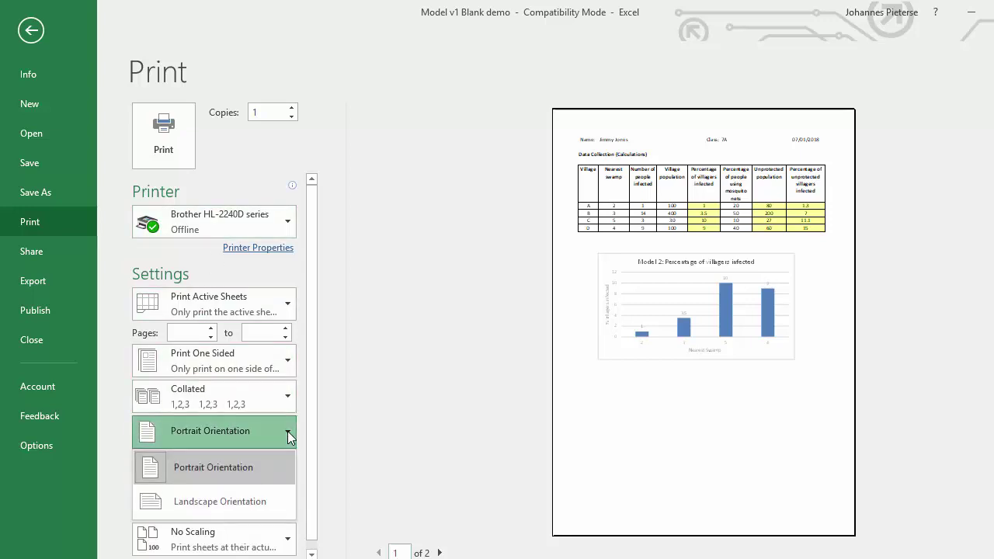
click(215, 501)
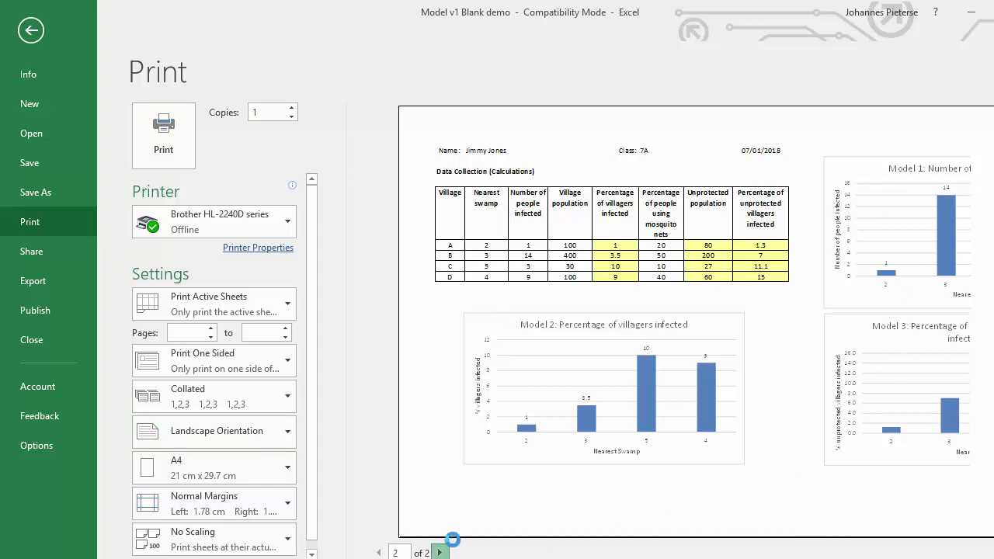
click(439, 552)
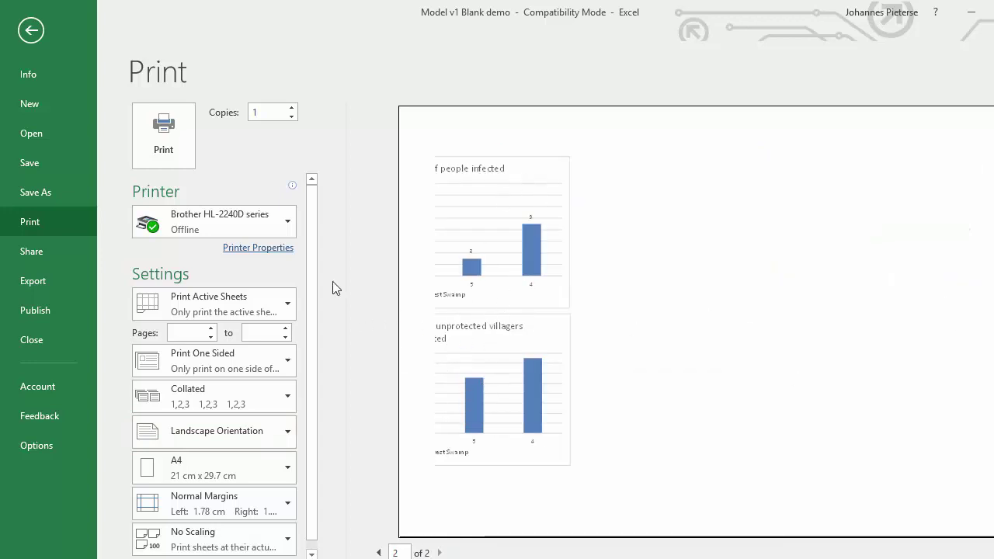
click(378, 553)
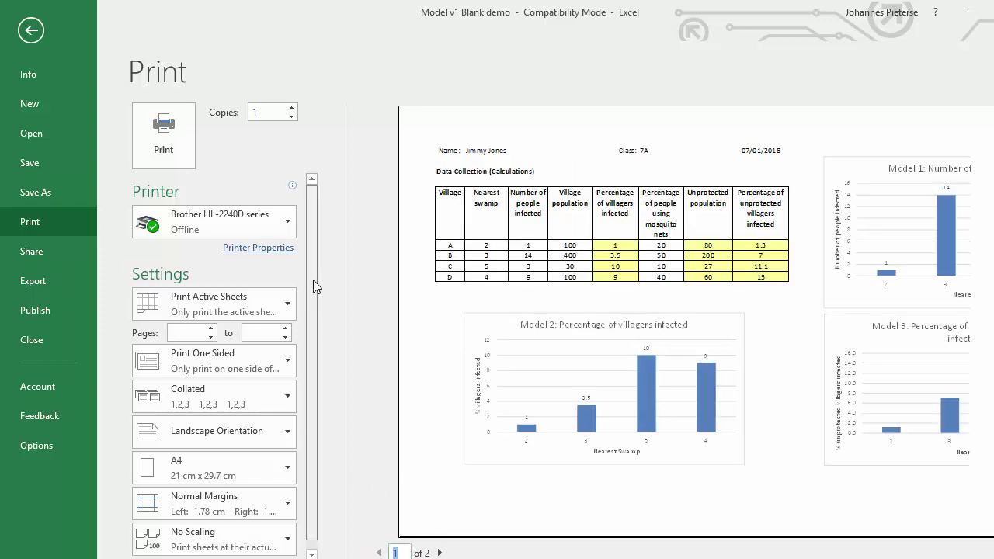
Step: Set the print scaling to Fit Sheet on One Page and return to the worksheet
scroll(313, 280, down, 1)
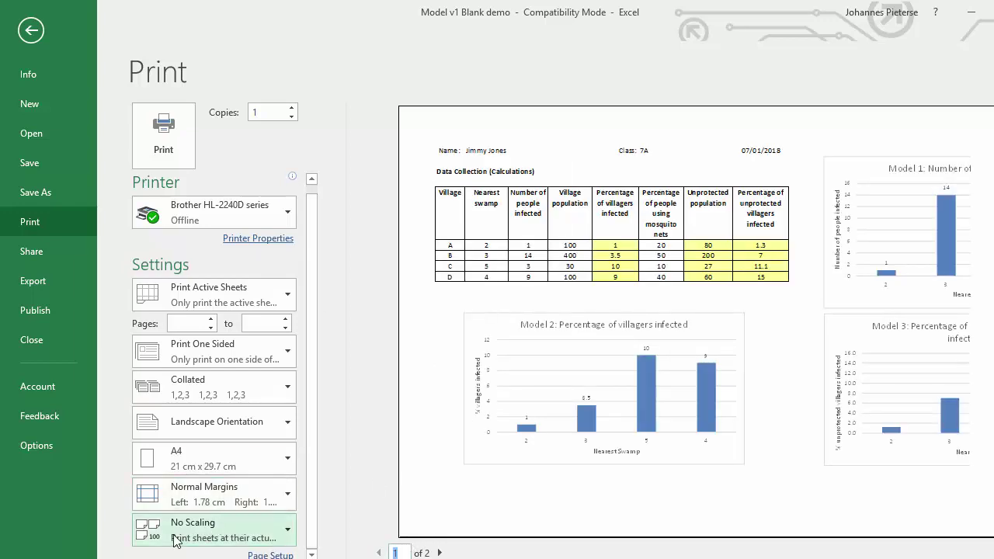
click(288, 534)
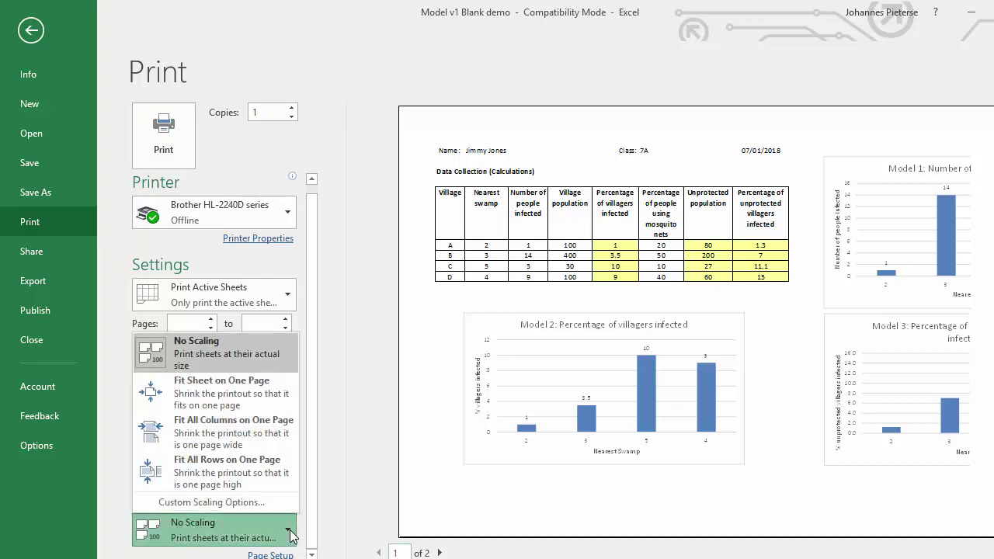
click(228, 391)
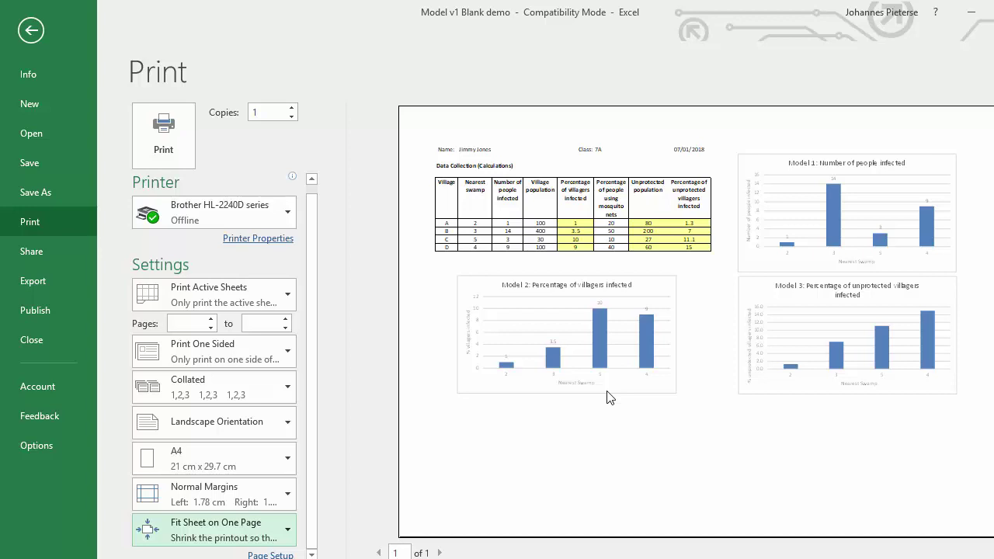
click(37, 33)
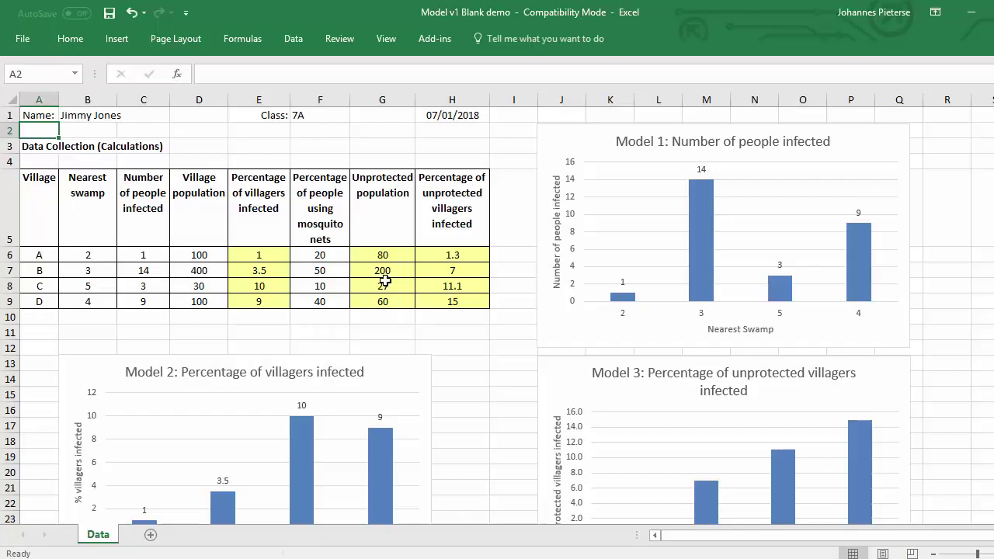
Step: Inspect the formulas behind the highlighted percentage of villagers infected and unprotected population cells
click(261, 256)
click(263, 272)
click(261, 286)
click(261, 302)
click(362, 302)
click(379, 281)
click(279, 258)
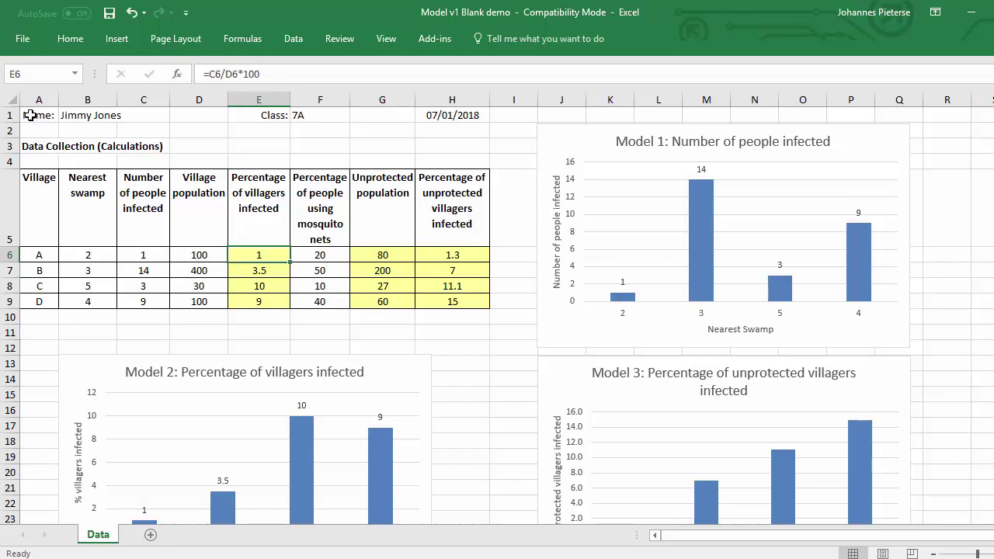
Step: Select the range A1:H9 with the headings and data table, and keep the ribbon permanently expanded
mouse_move(30, 115)
mouse_down()
mouse_move(455, 288)
mouse_move(451, 303)
mouse_up()
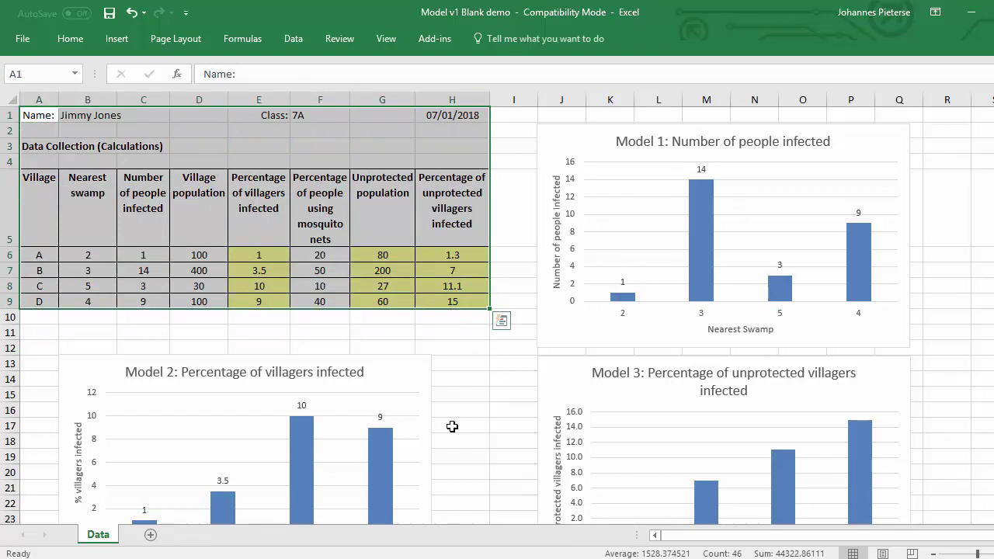
click(257, 318)
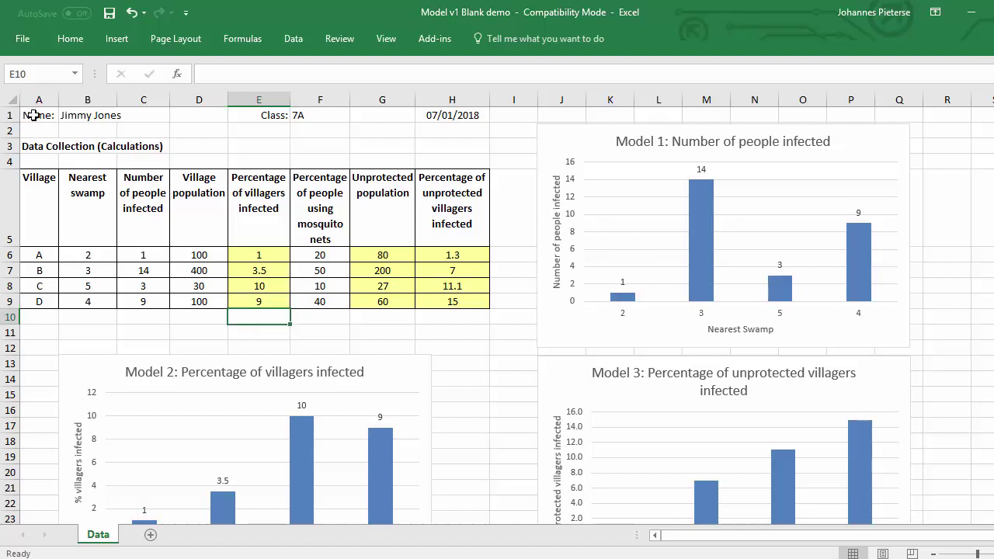
drag(34, 115, 449, 299)
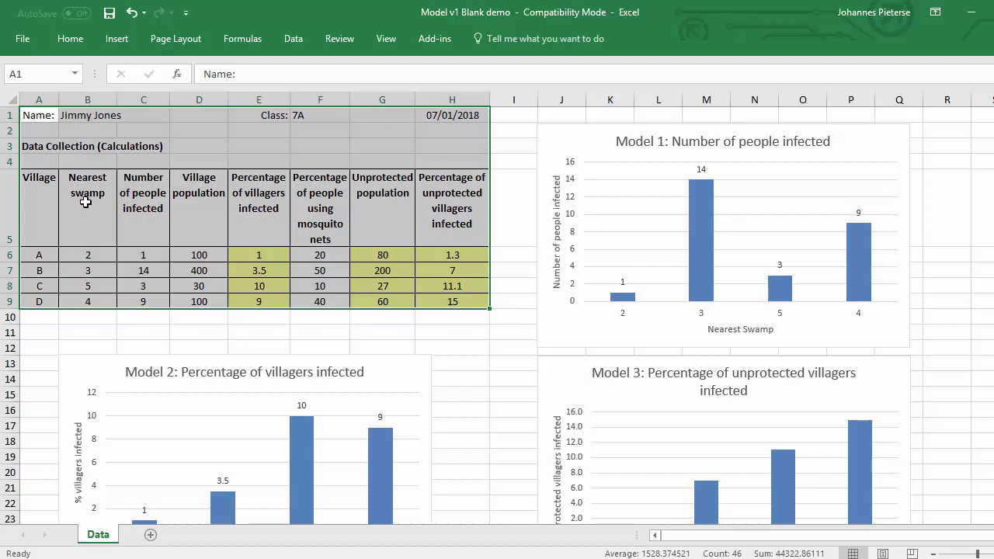
right_click(70, 39)
click(118, 114)
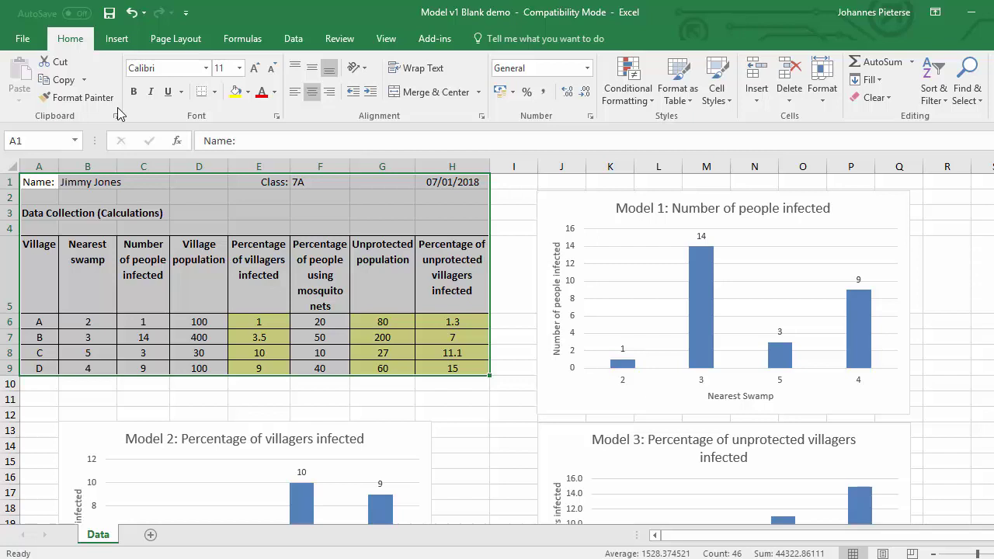
Step: Show the formulas in the sheet's cells instead of their results
click(253, 43)
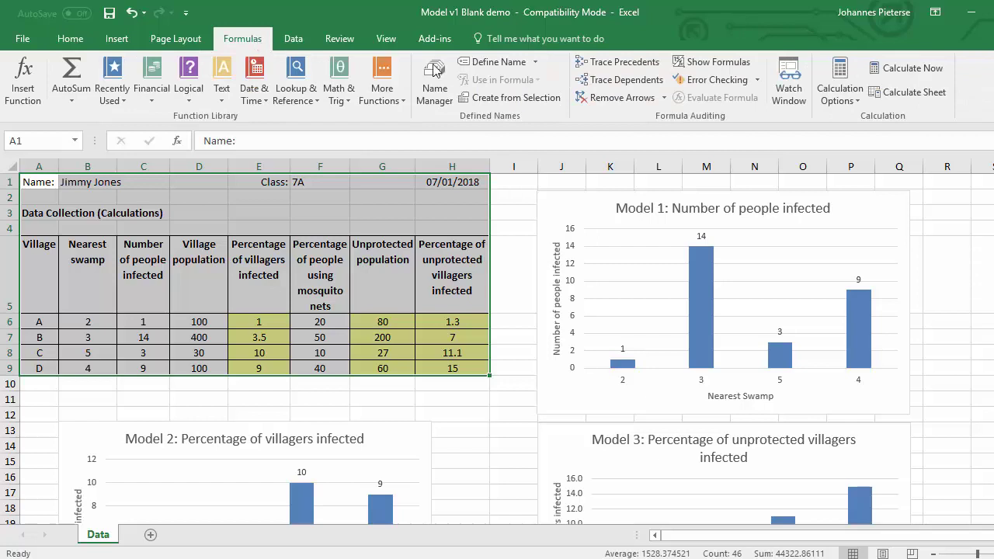
click(729, 68)
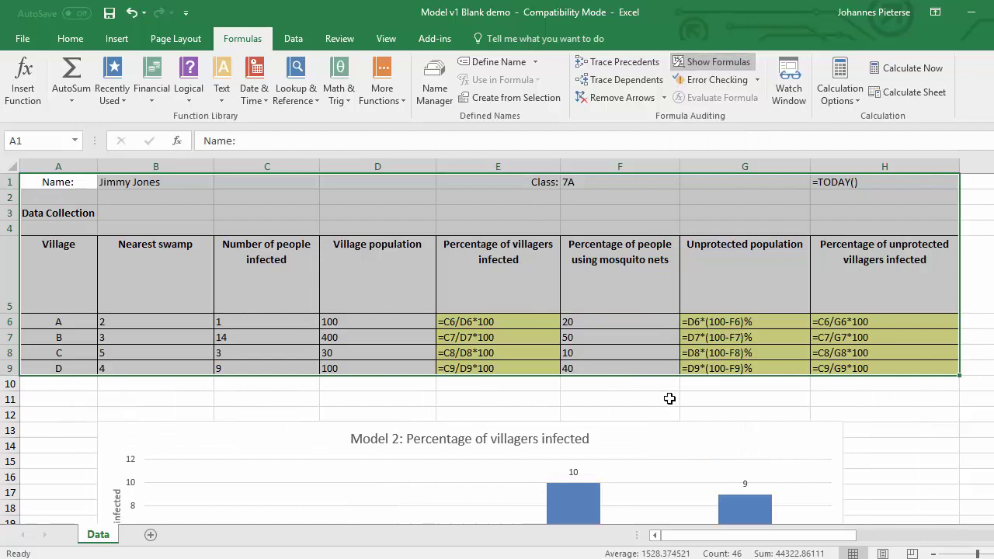
click(702, 63)
click(701, 64)
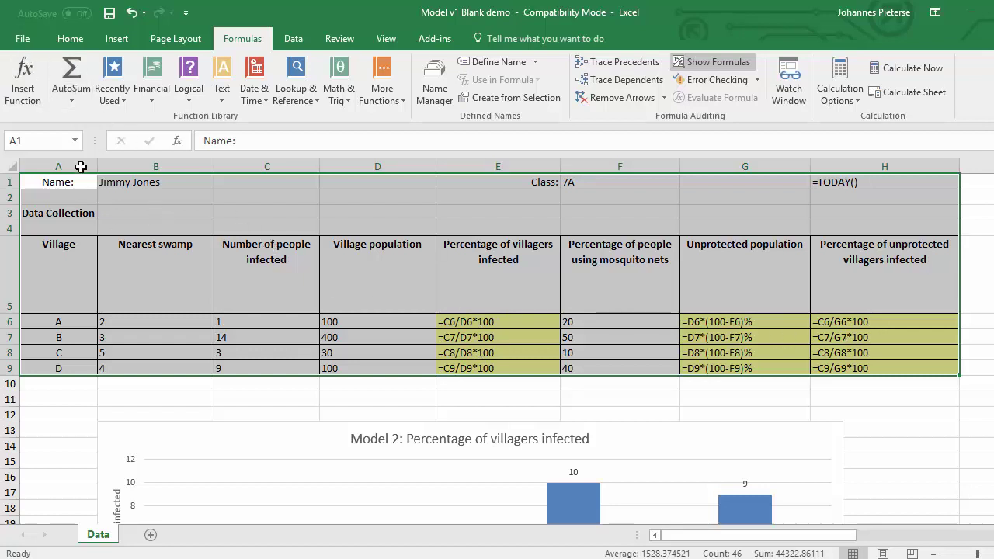
Step: Preview the formula view's printout, restrict it to Print Selection, and return to the worksheet
click(22, 42)
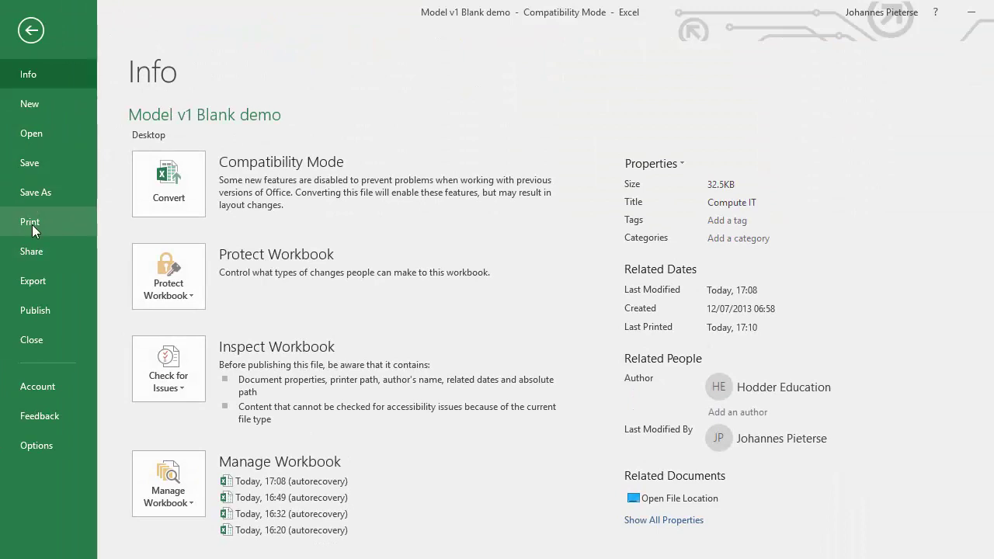
click(31, 224)
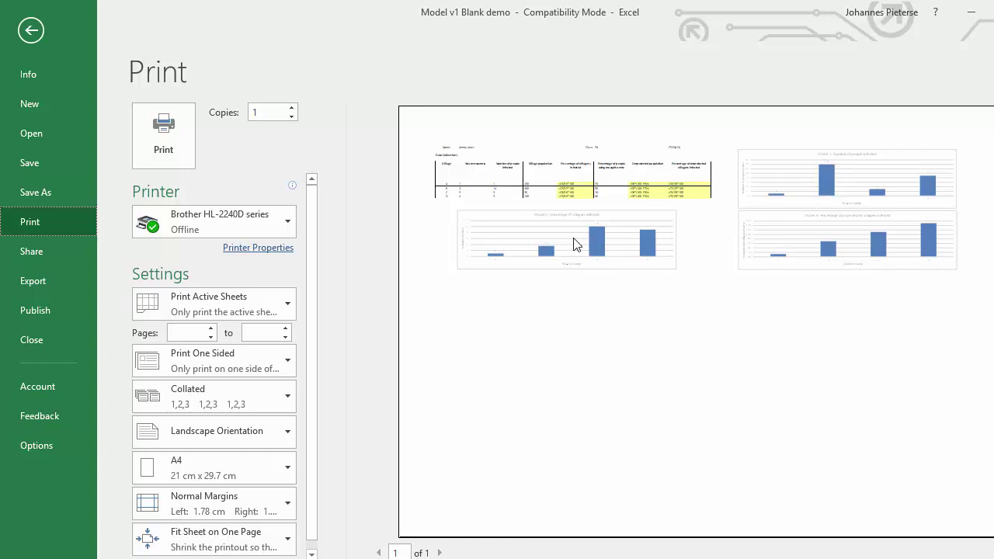
click(31, 31)
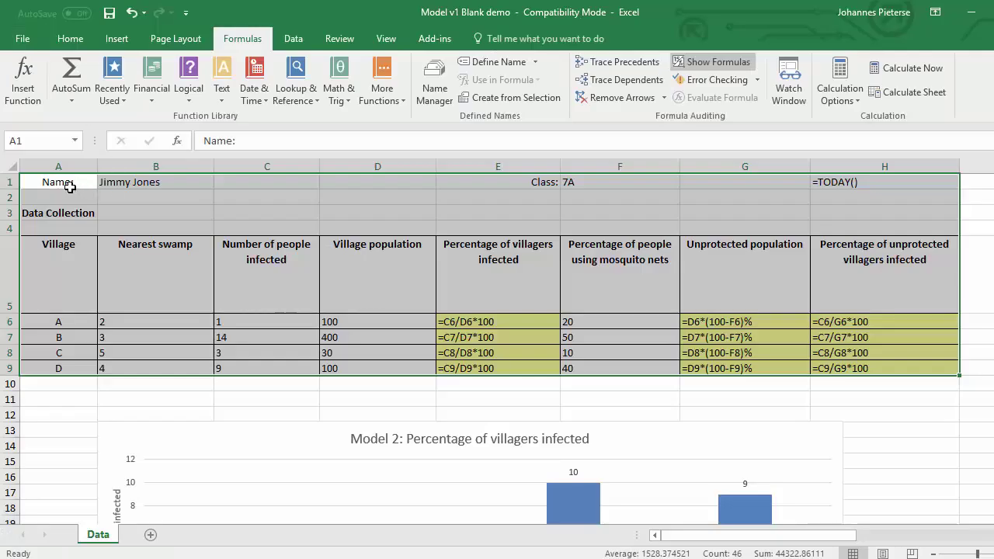
click(23, 38)
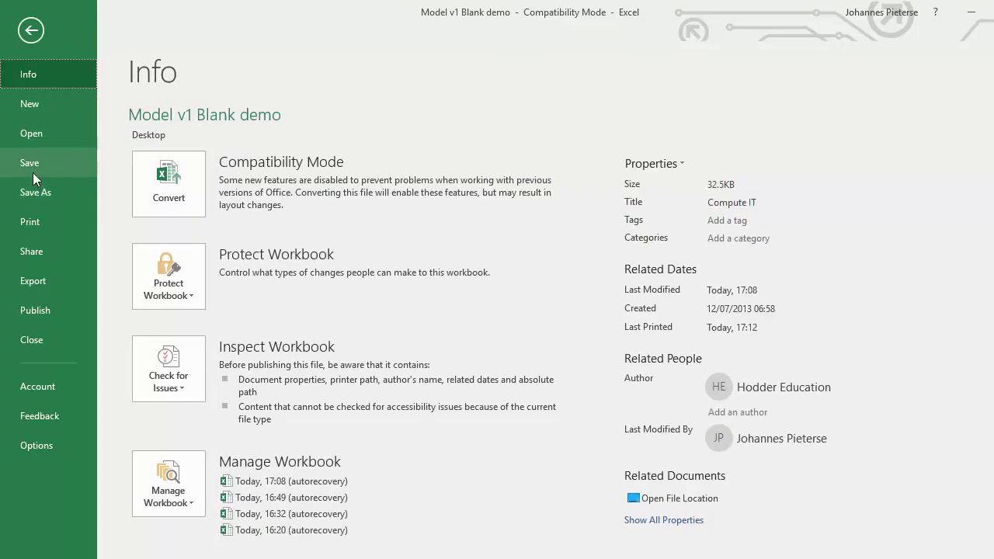
click(32, 214)
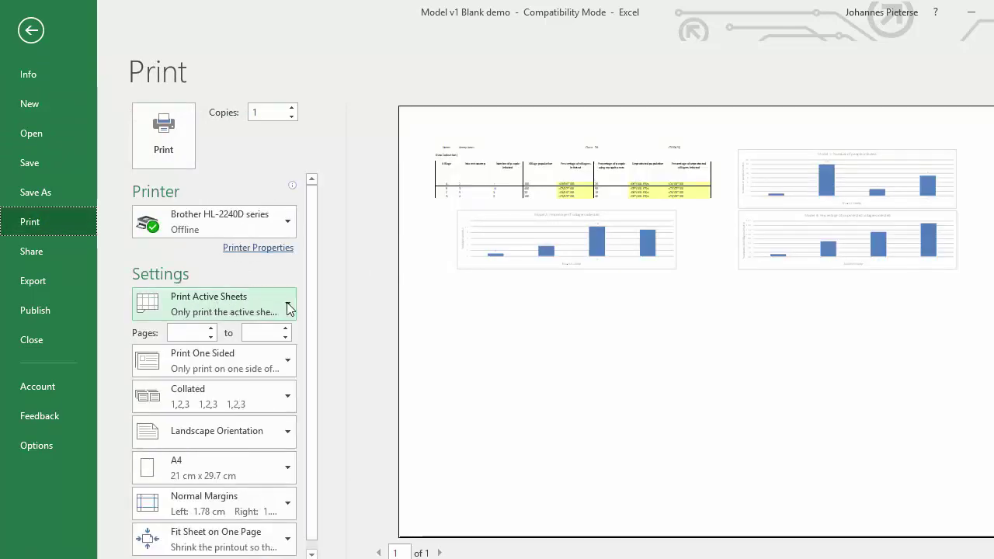
click(288, 306)
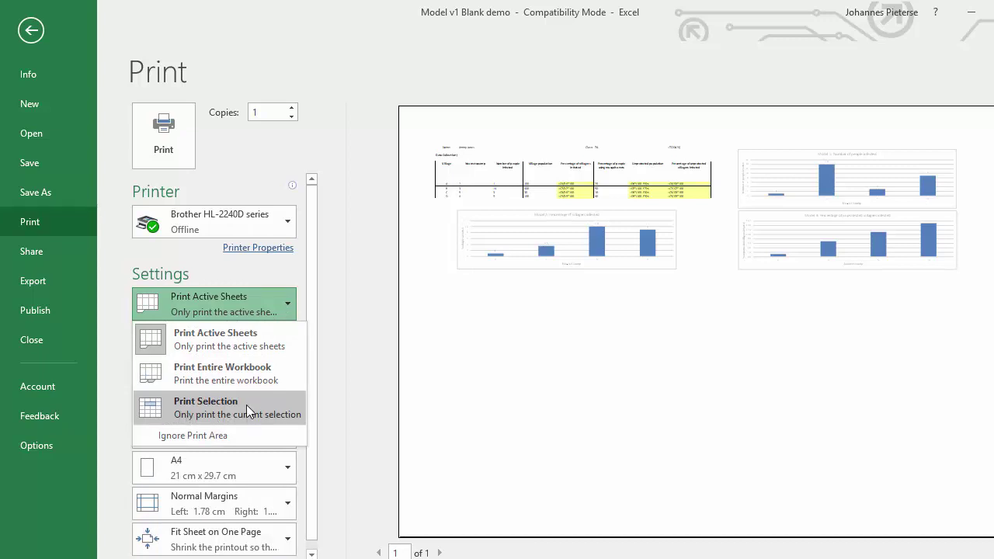
key(Escape)
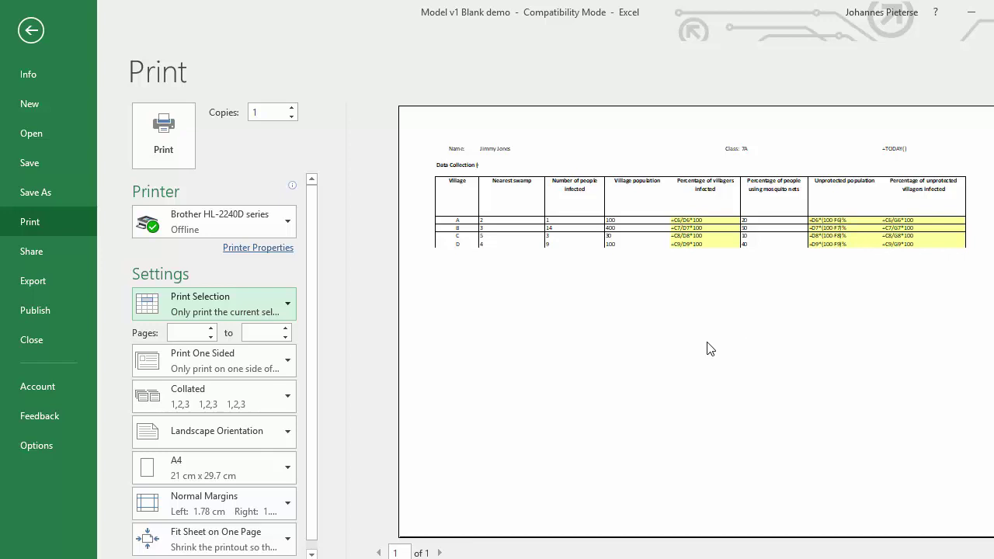
click(31, 31)
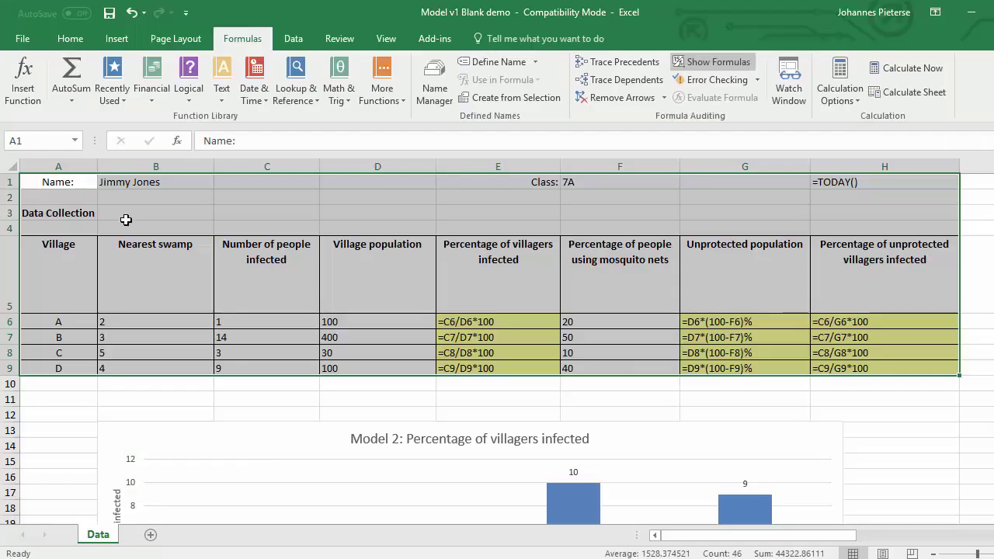
Step: Turn off the formula display and review the calculated values in E6:E9 and G6:H9
click(710, 62)
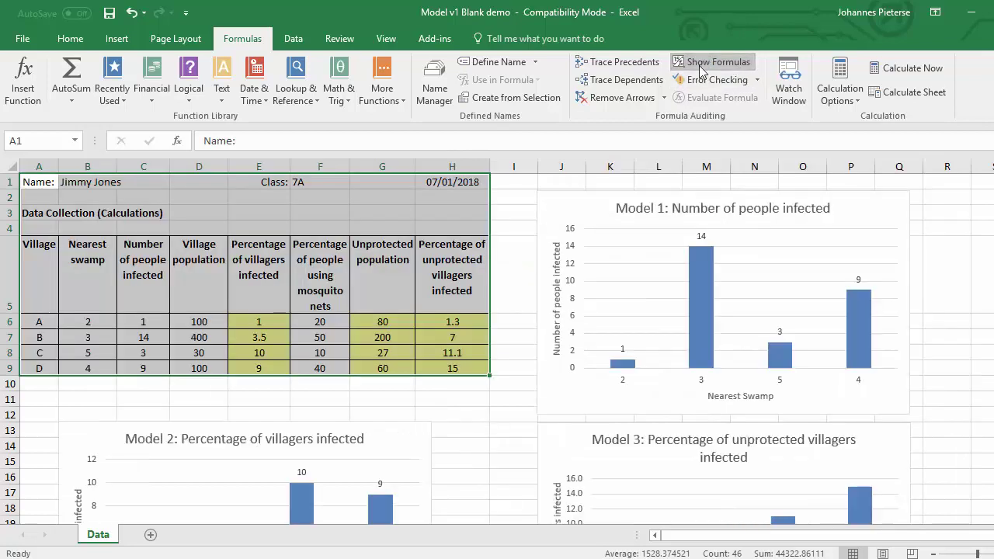
click(72, 39)
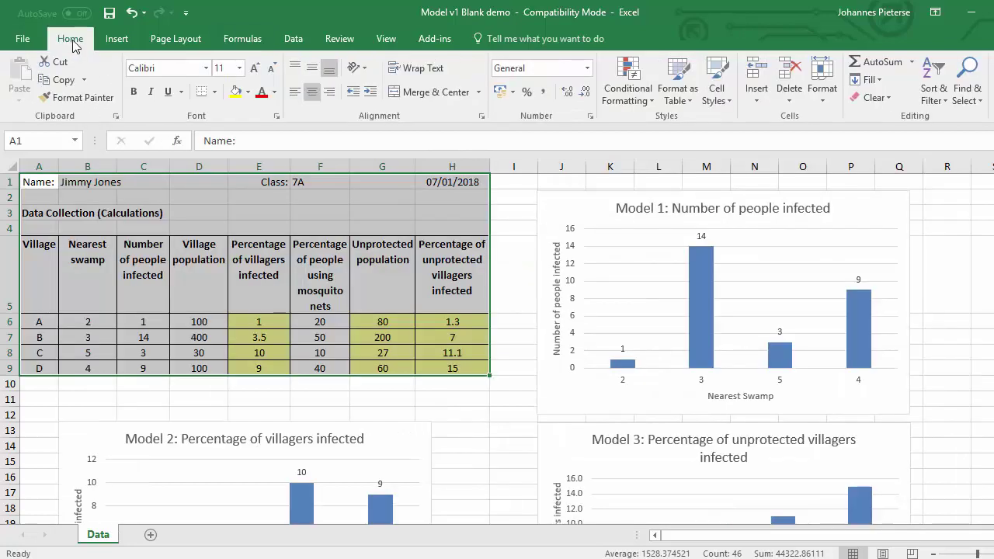
click(514, 183)
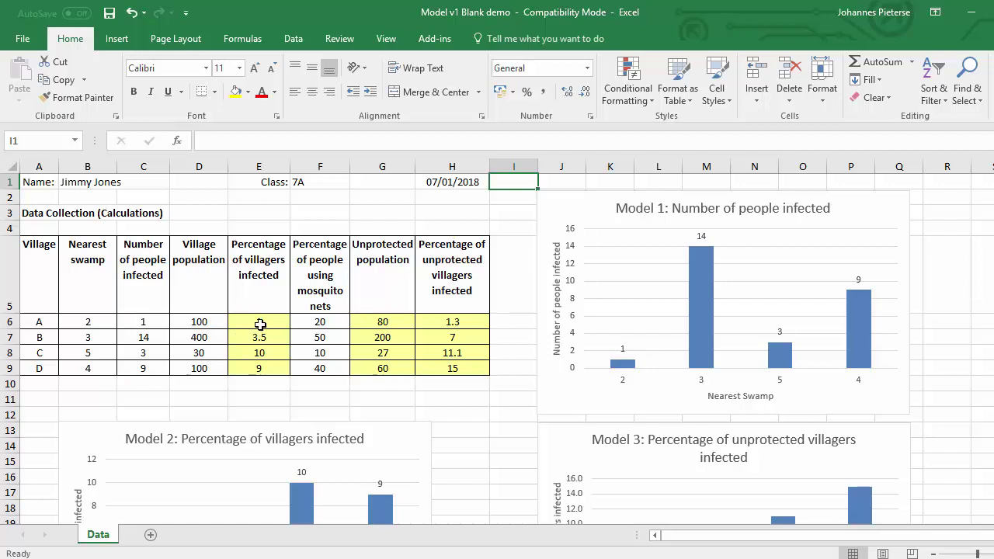
drag(259, 322, 261, 373)
drag(383, 321, 455, 368)
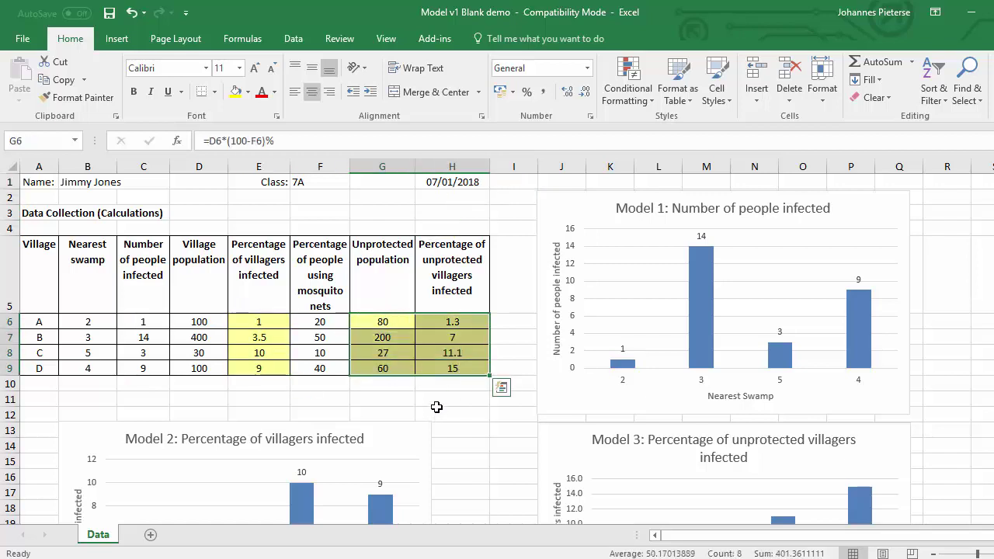
click(447, 383)
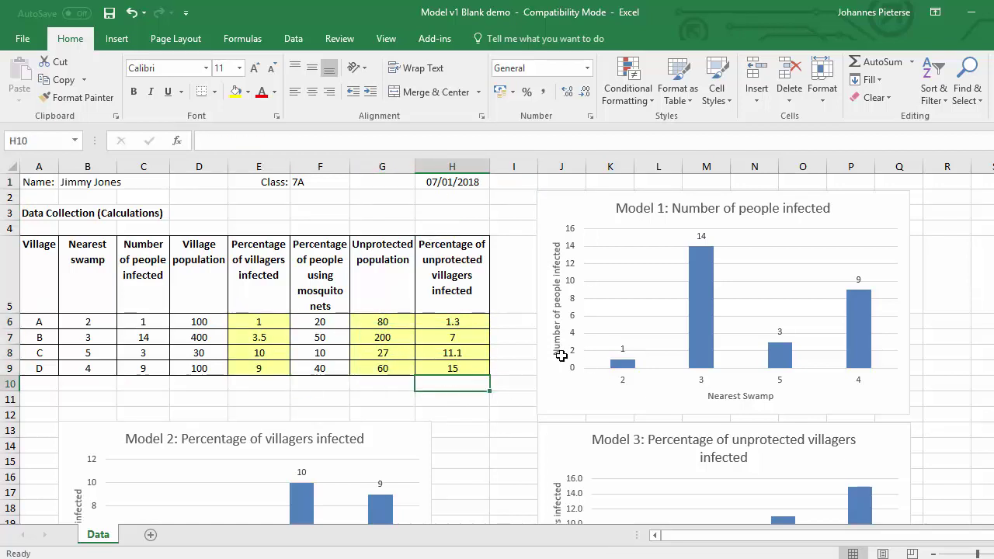